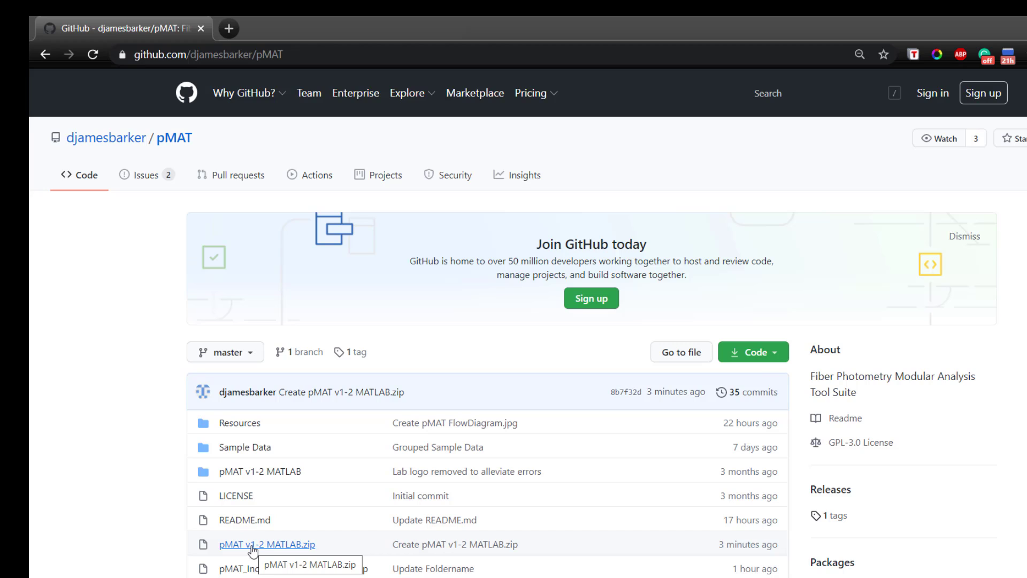
Download pMAT v1-2 MATLAB.zip from the pMAT repository to the Desktop and minimize the browser
click(266, 546)
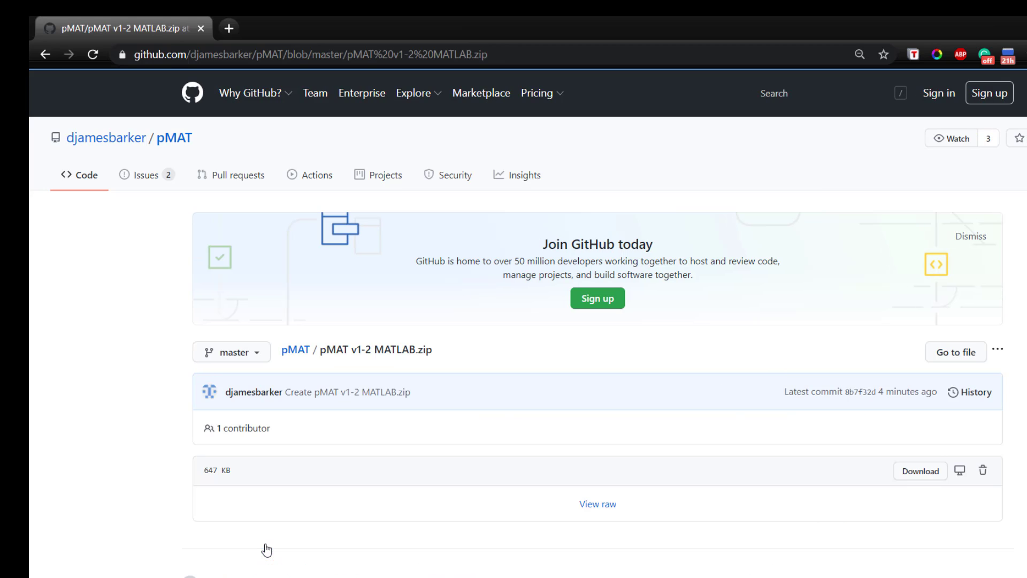
click(909, 480)
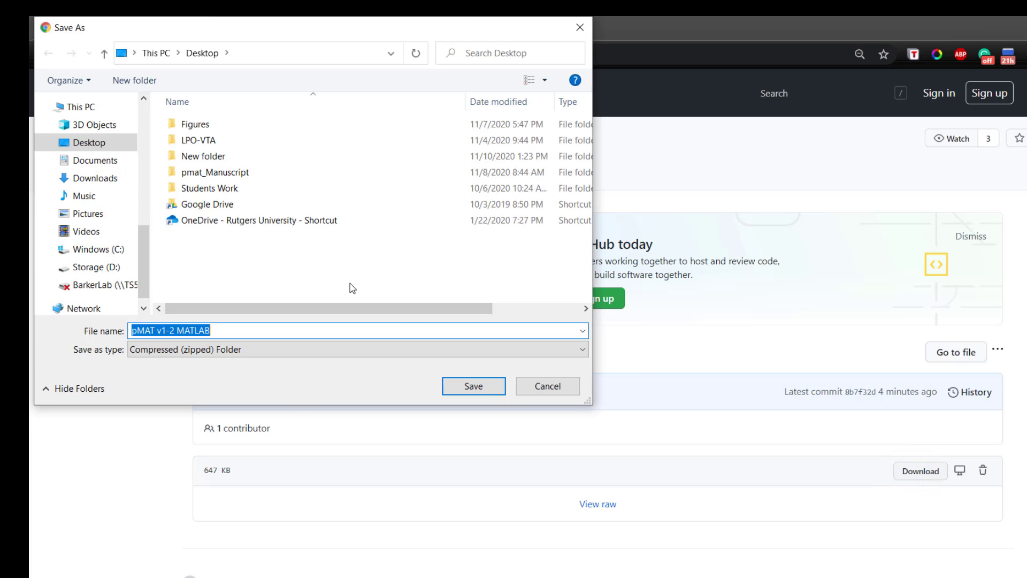
click(474, 387)
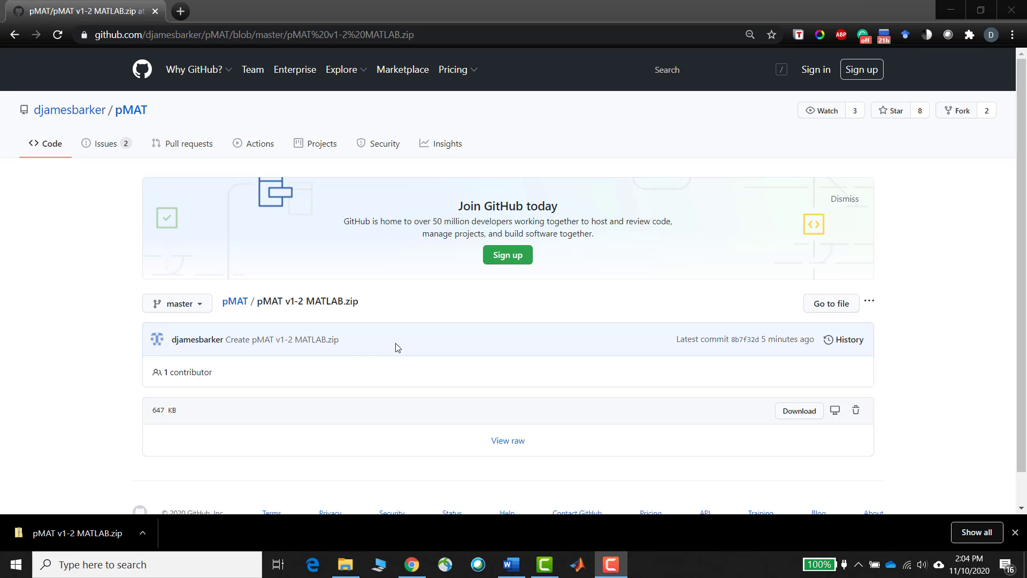
click(948, 10)
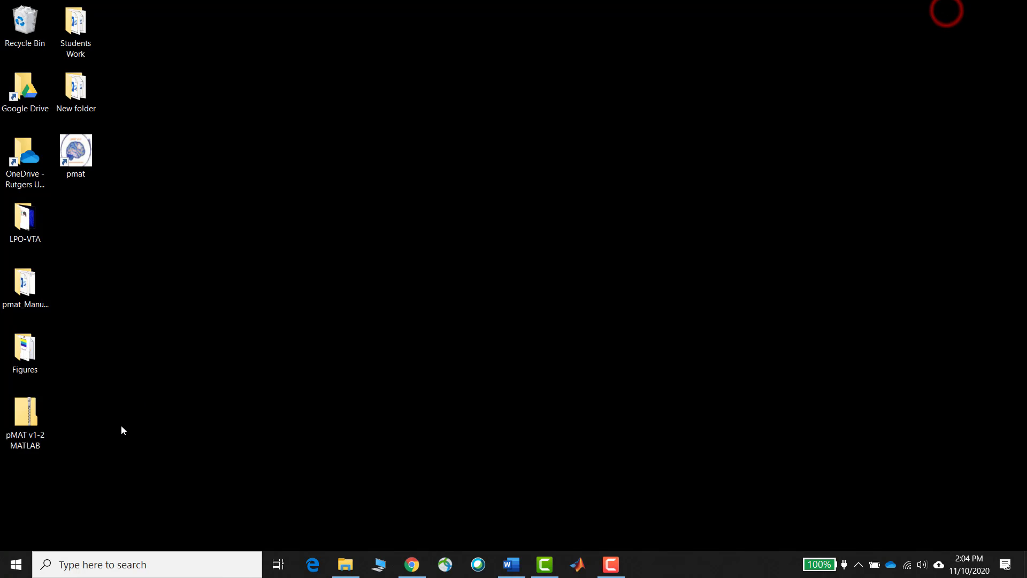
View the contents of the downloaded pMAT v1-2 MATLAB archive in a maximized window and minimize it
double_click(38, 420)
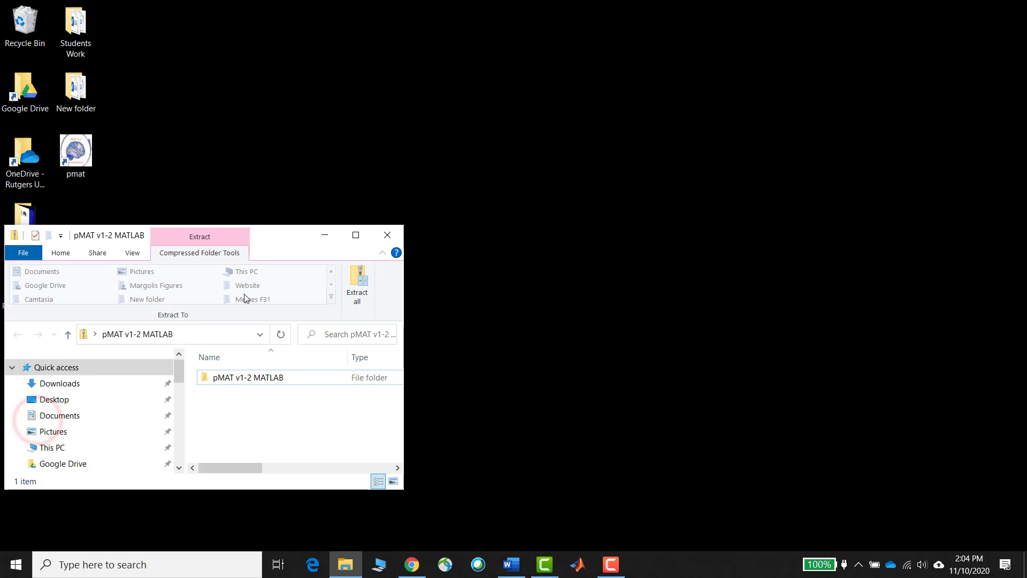
click(356, 235)
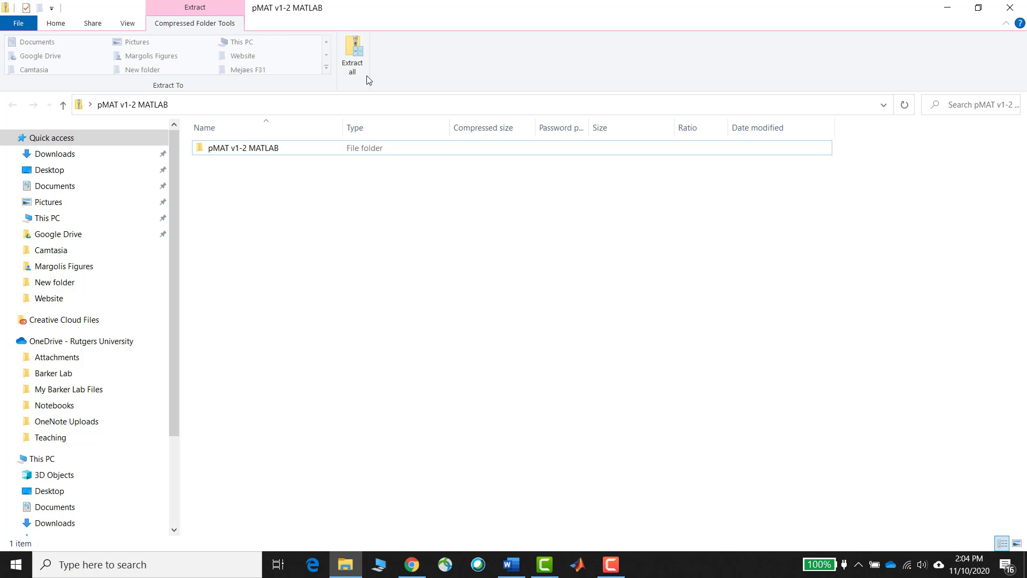
click(947, 7)
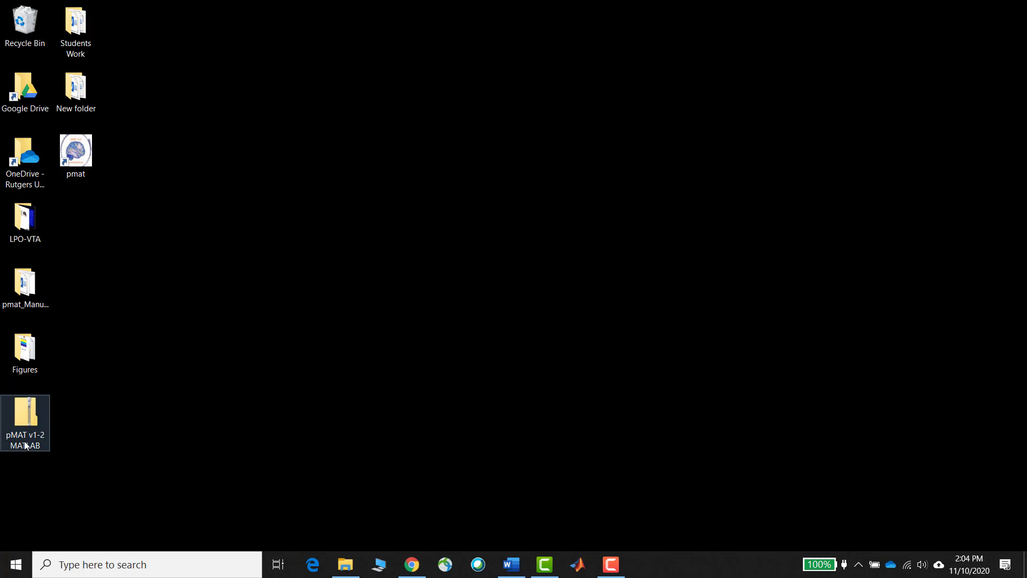
Extract the pMAT v1-2 MATLAB archive to C:\pmat-BarkerLab and open the extracted pMAT v1-2 MATLAB folder
right_click(28, 423)
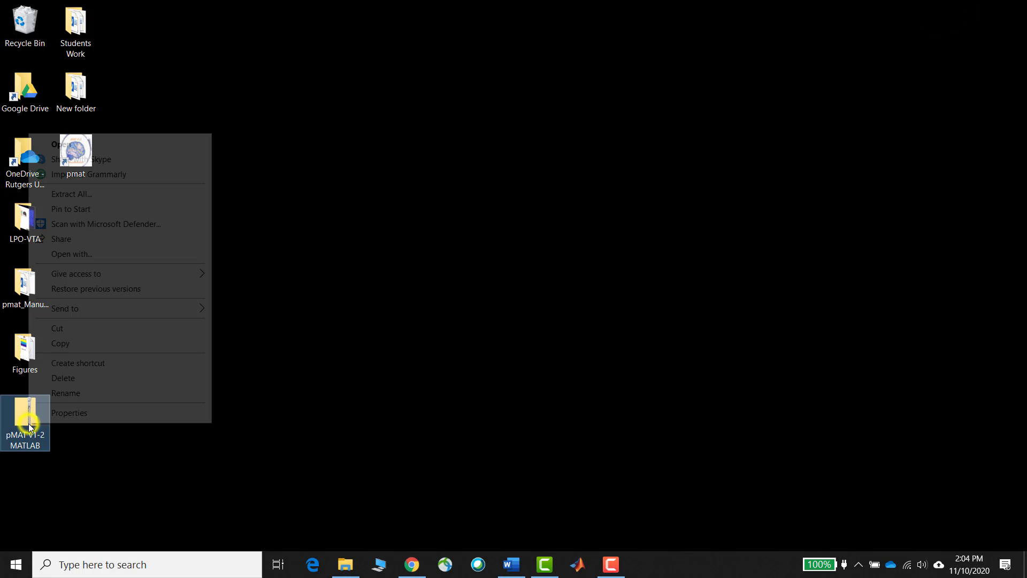
click(89, 194)
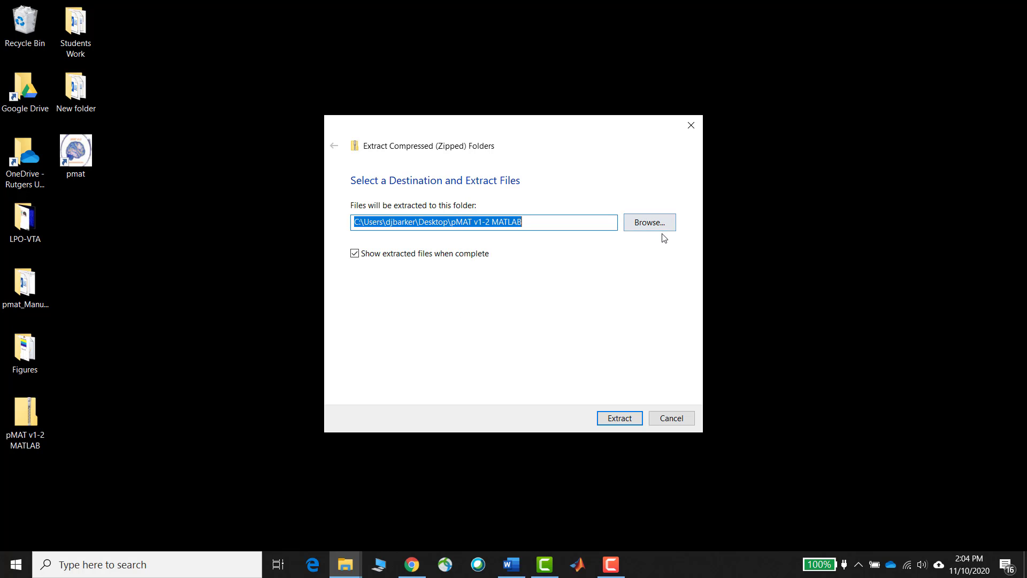
click(660, 220)
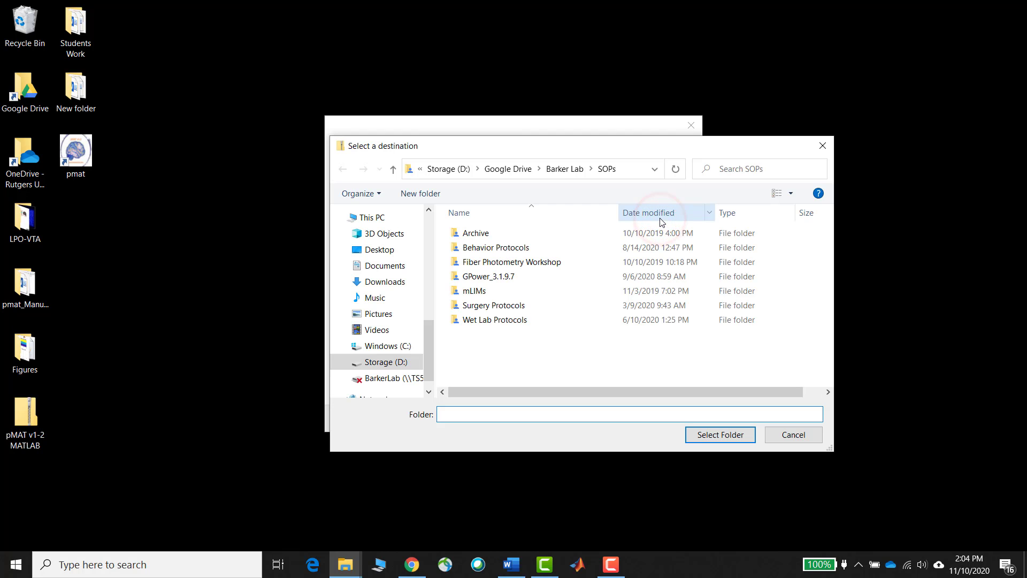
click(401, 349)
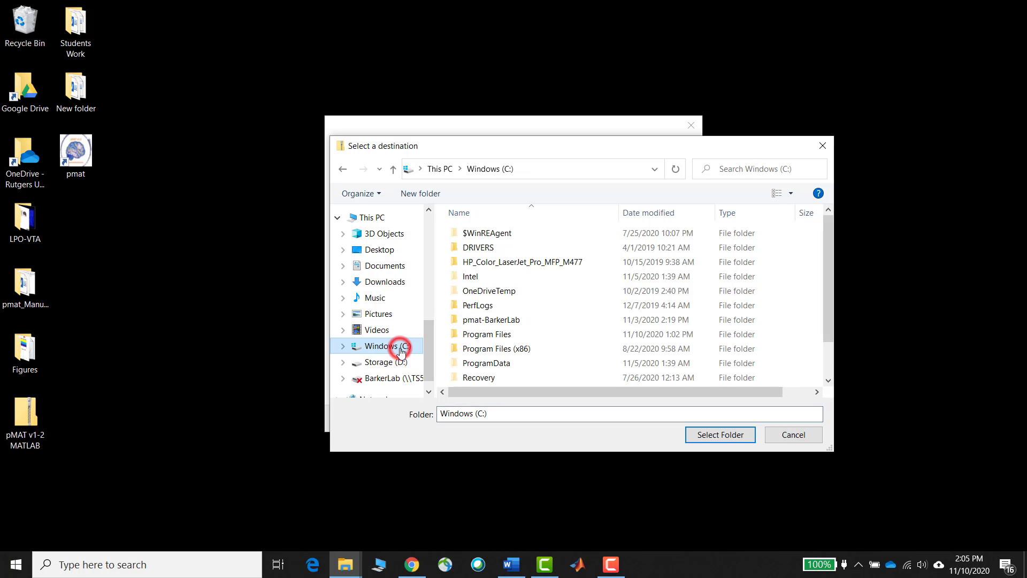
click(498, 321)
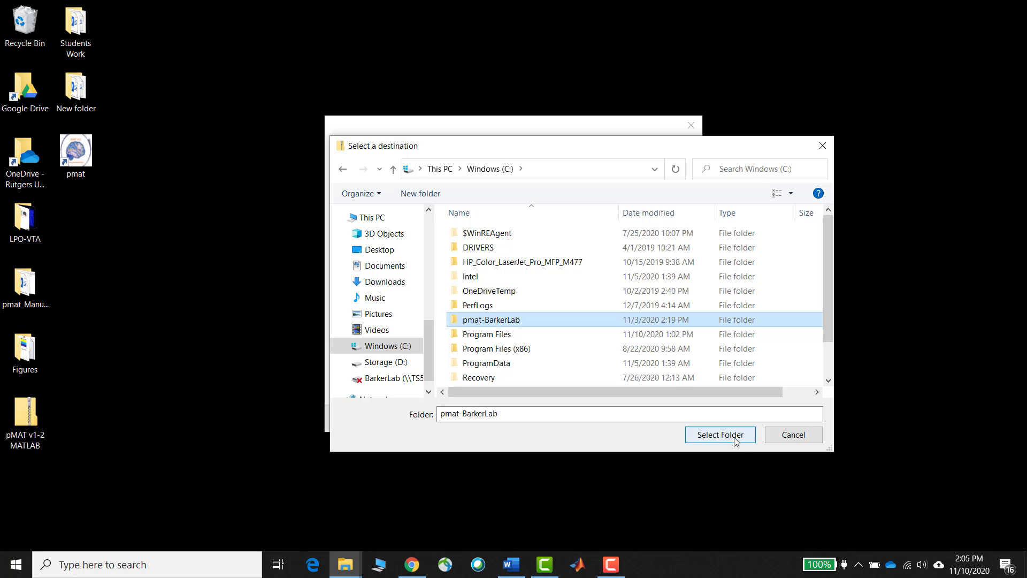
click(720, 434)
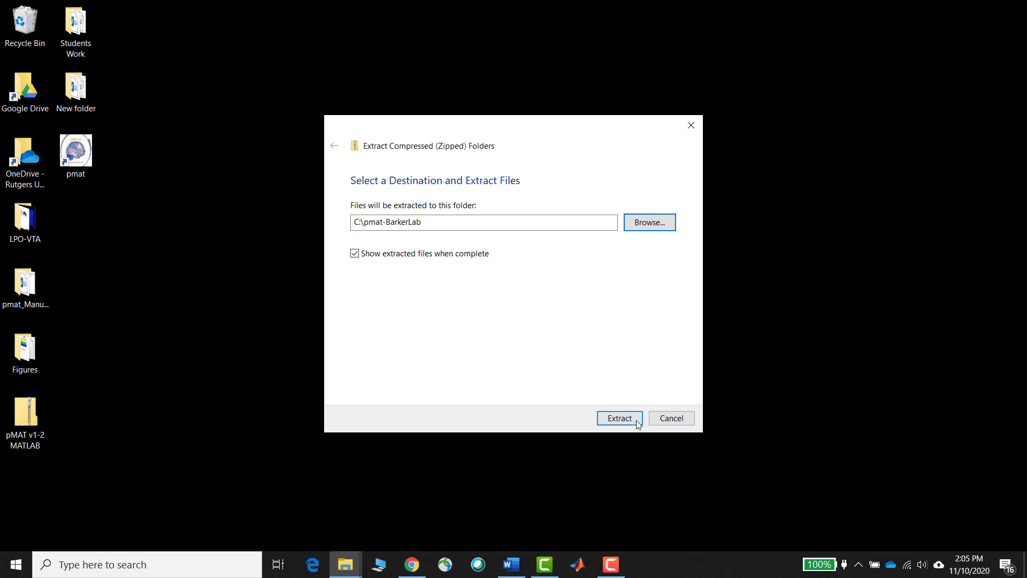
click(624, 422)
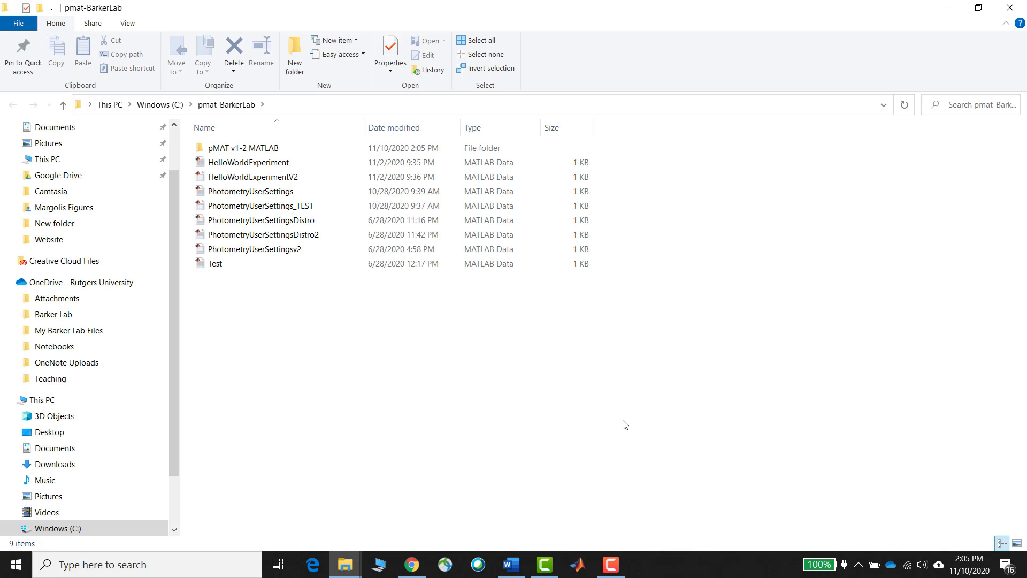
double_click(247, 150)
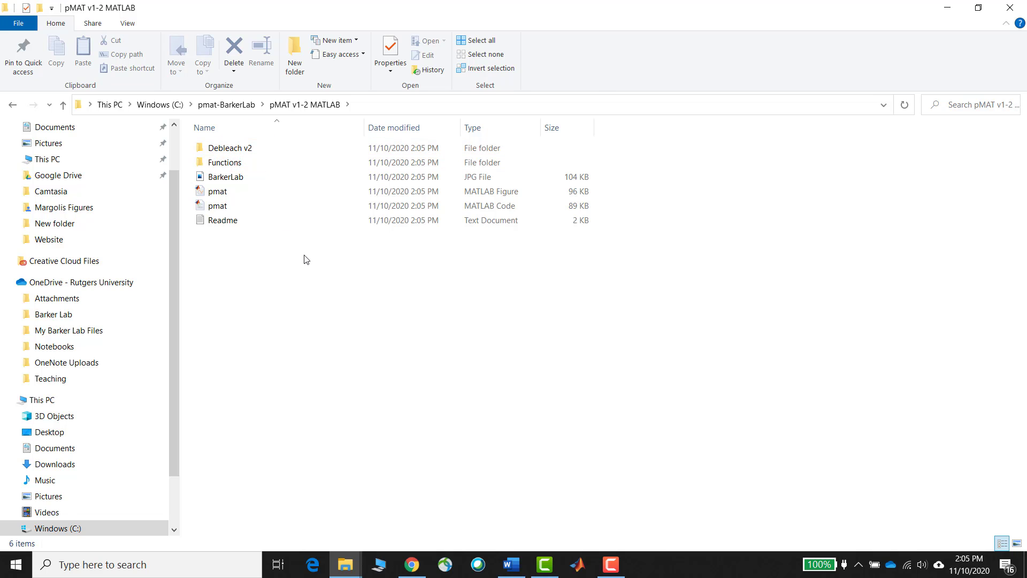
click(299, 205)
Launch MATLAB in a maximized window and run the pathtool command to open the search path settings
click(579, 568)
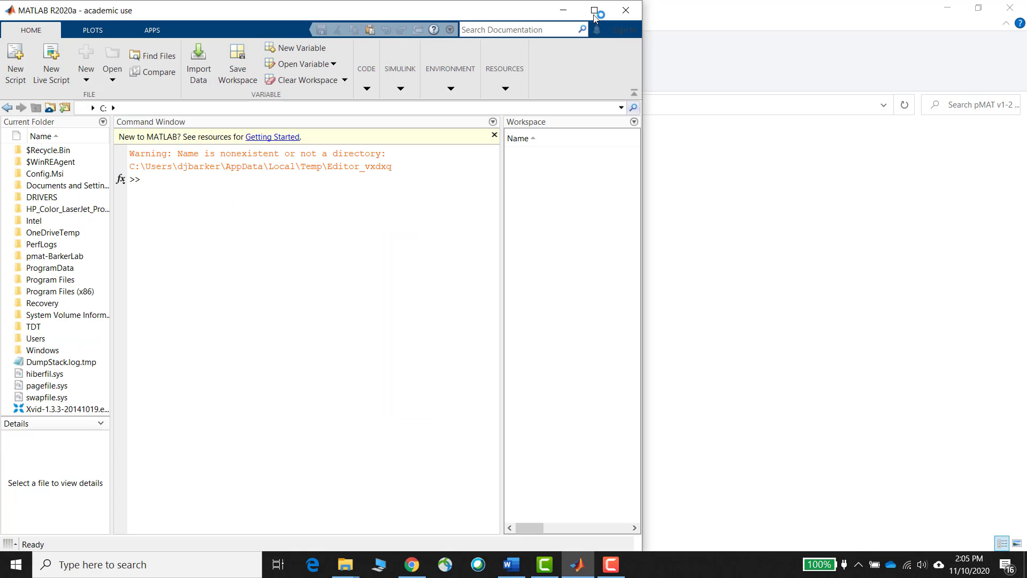
click(594, 13)
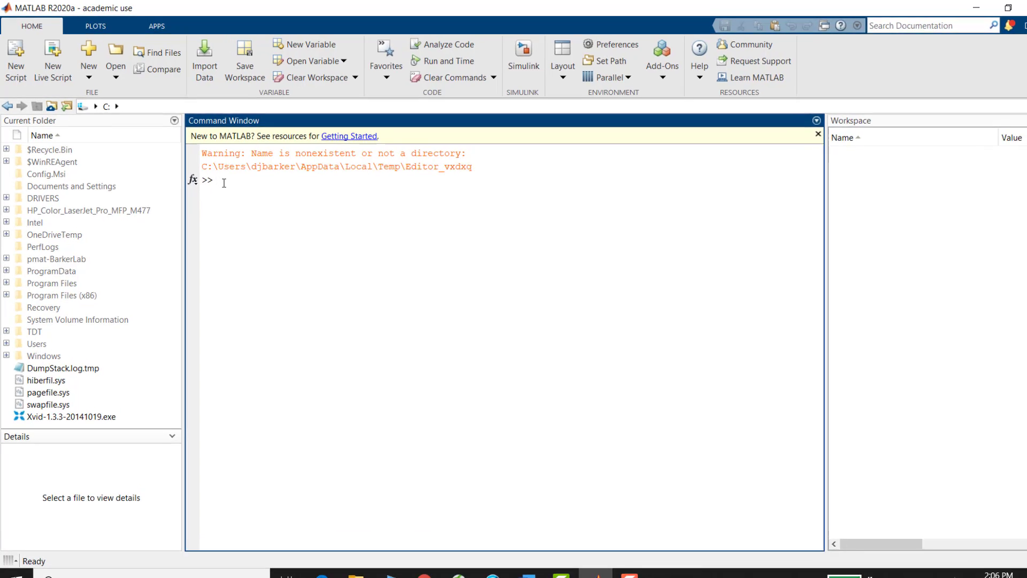
text(pathtool)
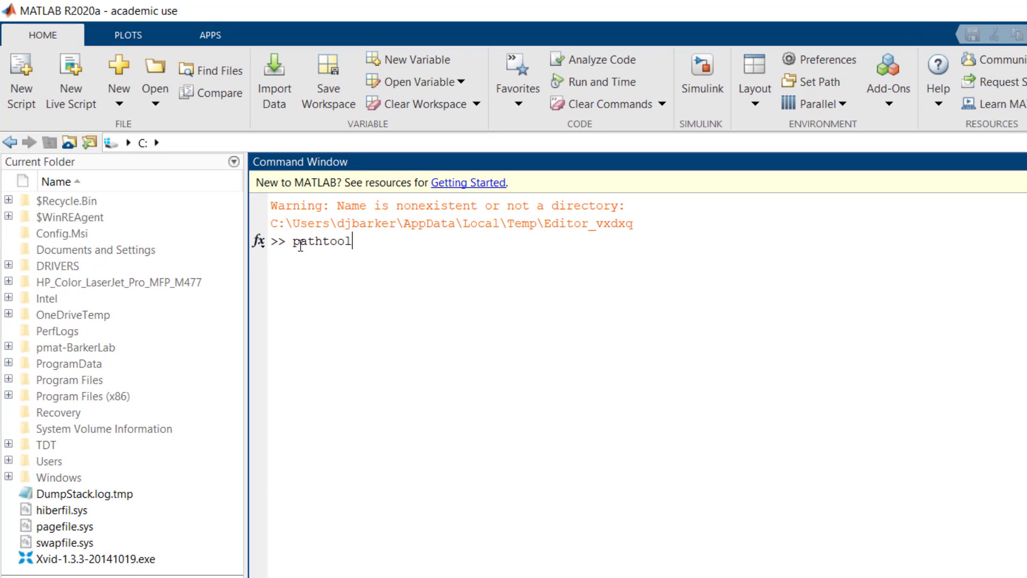
key(Return)
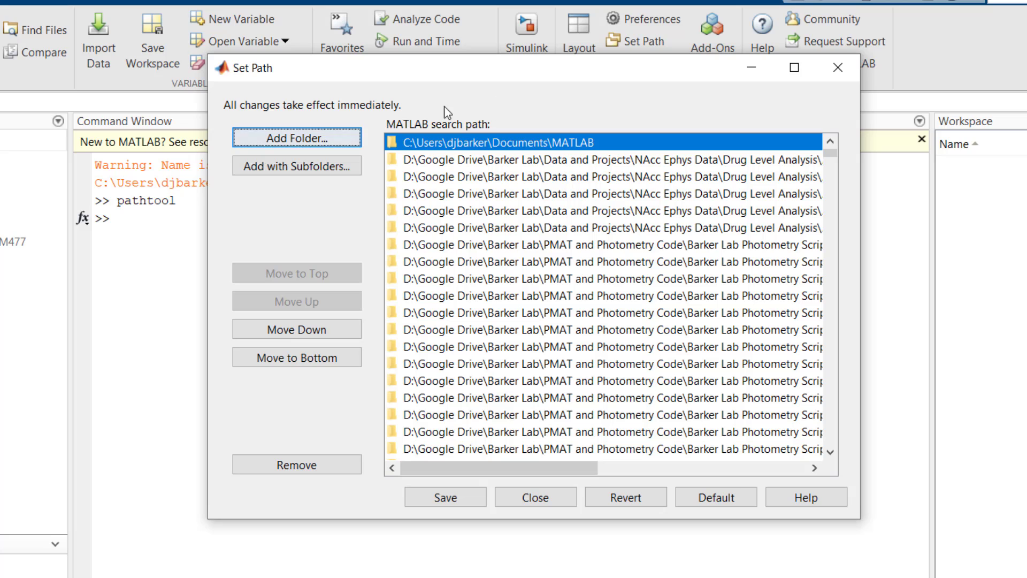
Add the C:\pmat-BarkerLab\pMAT v1-2 MATLAB folder with its subfolders to the MATLAB search path, then save the path and close the dialog
click(331, 171)
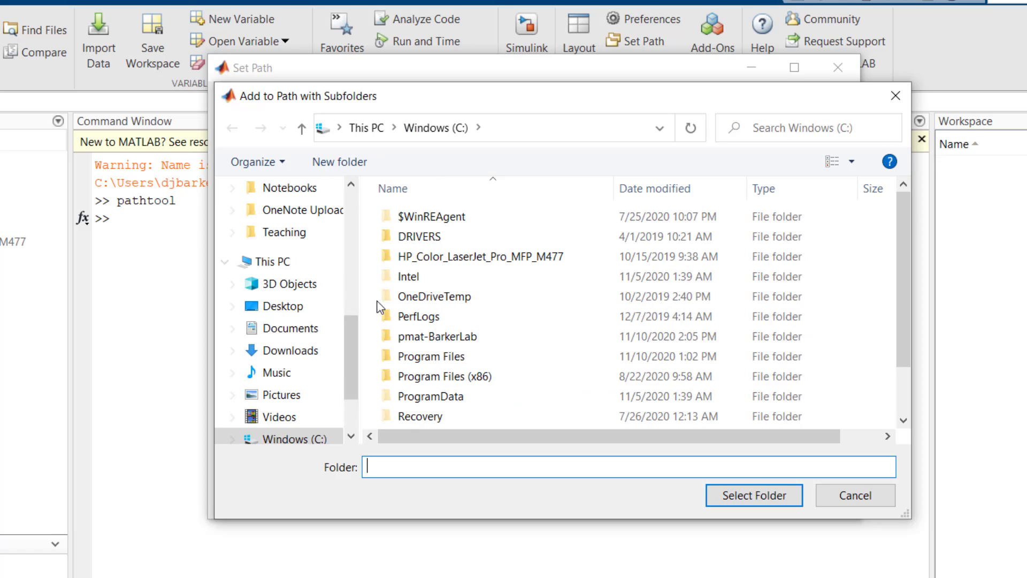
drag(347, 367, 345, 232)
scroll(334, 392, down, 1)
scroll(334, 392, down, 4)
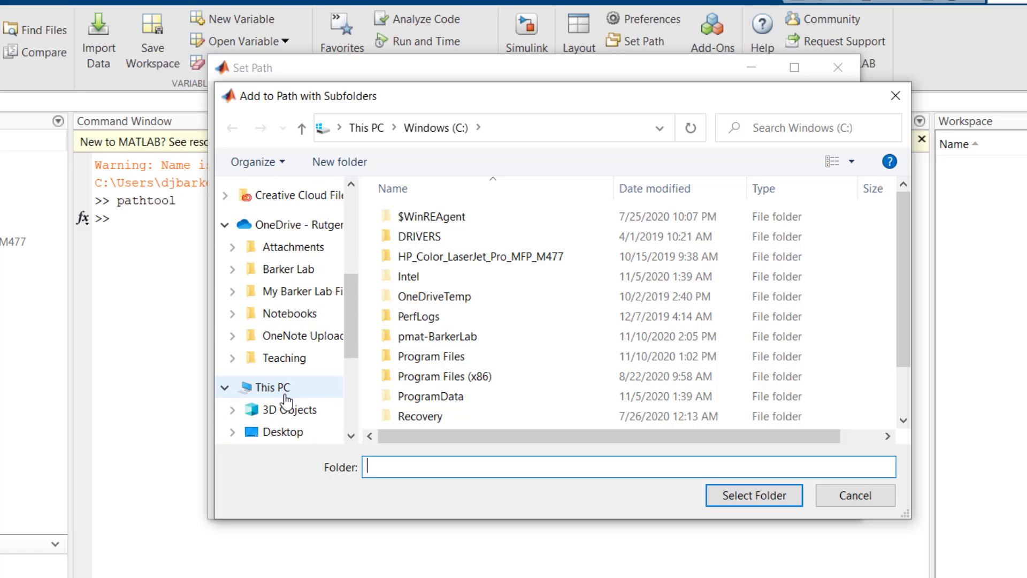
scroll(289, 407, down, 3)
click(278, 305)
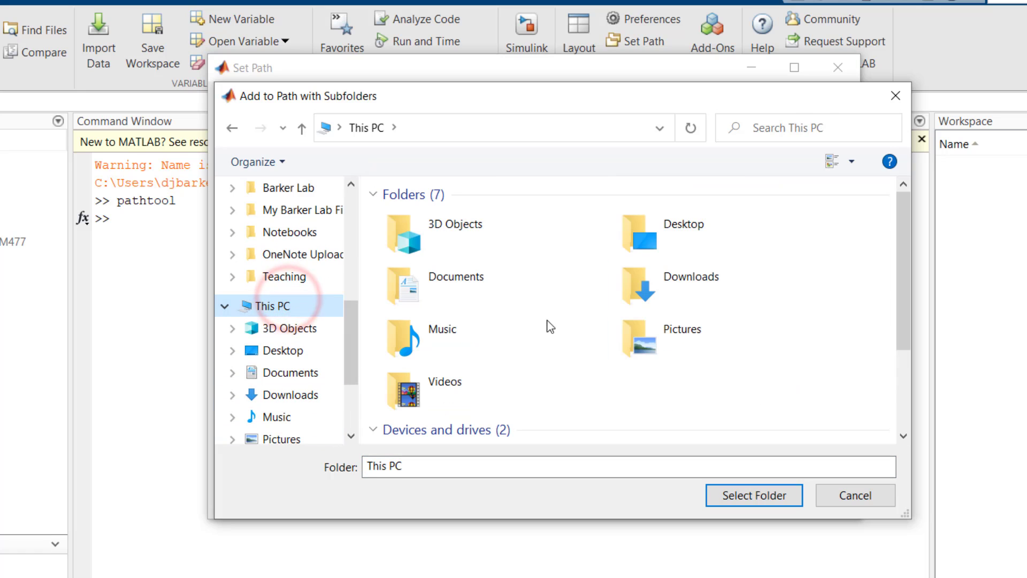
scroll(546, 324, down, 2)
click(507, 337)
double_click(507, 337)
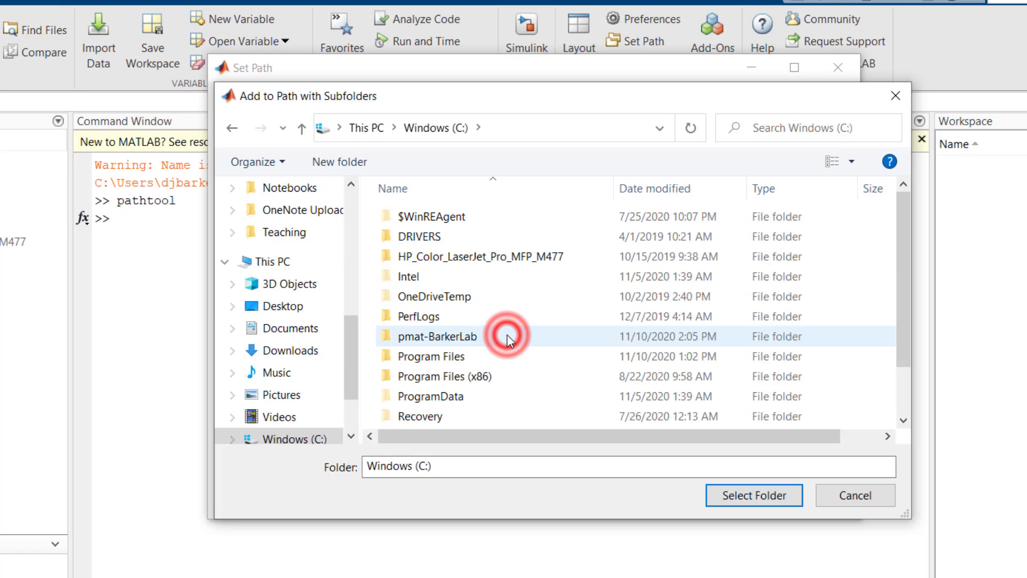
click(448, 339)
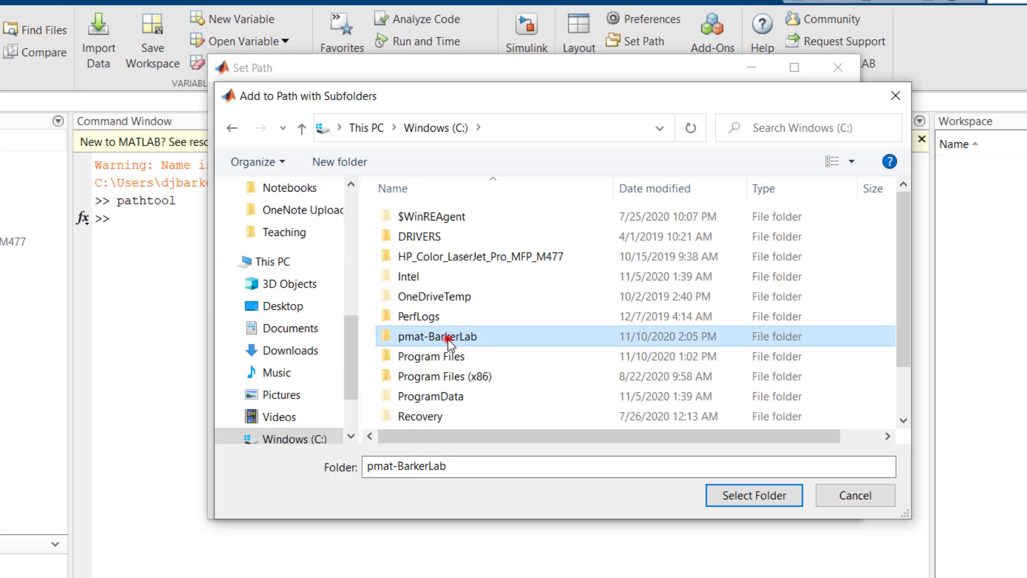
double_click(447, 338)
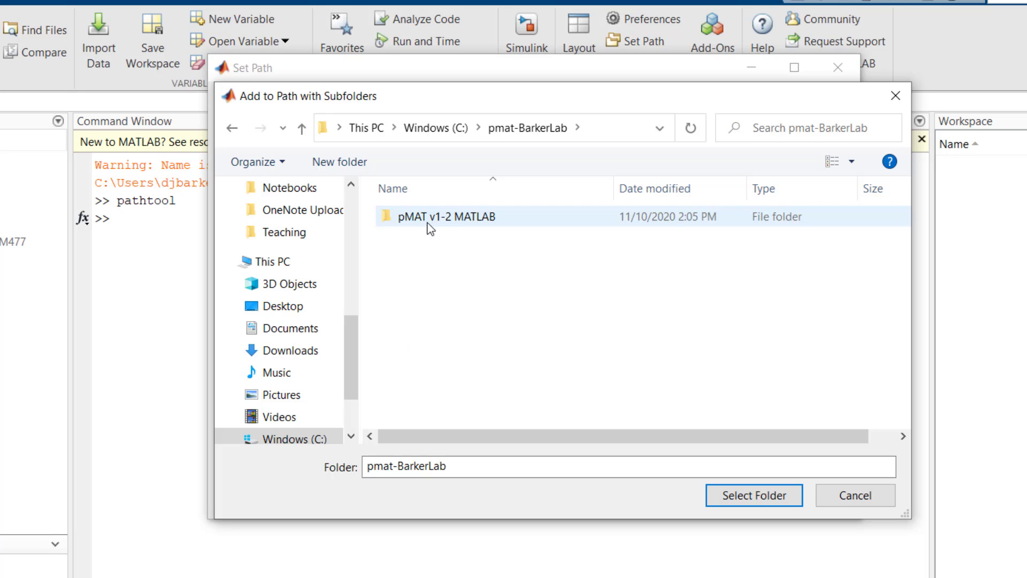
click(436, 220)
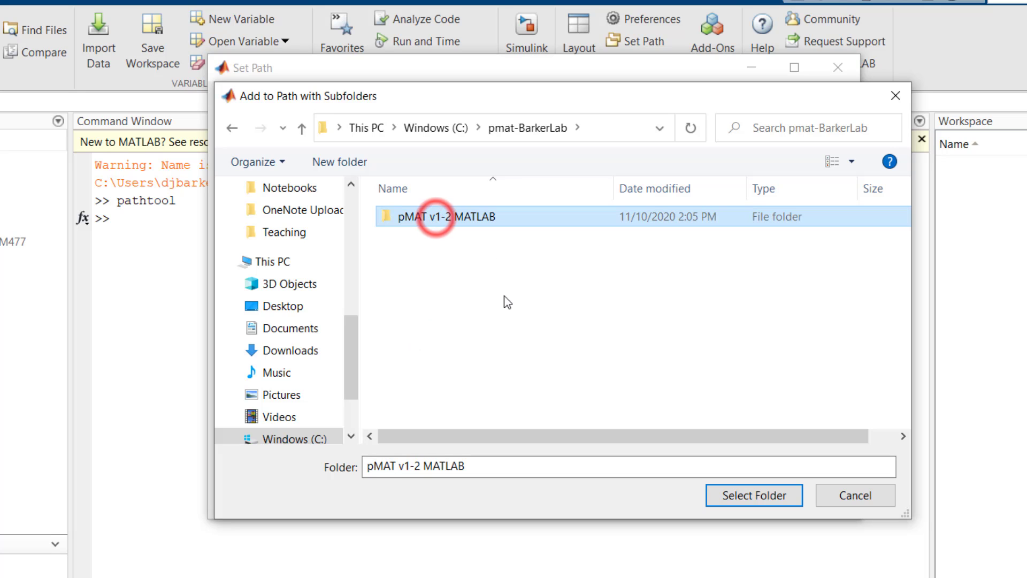
click(772, 500)
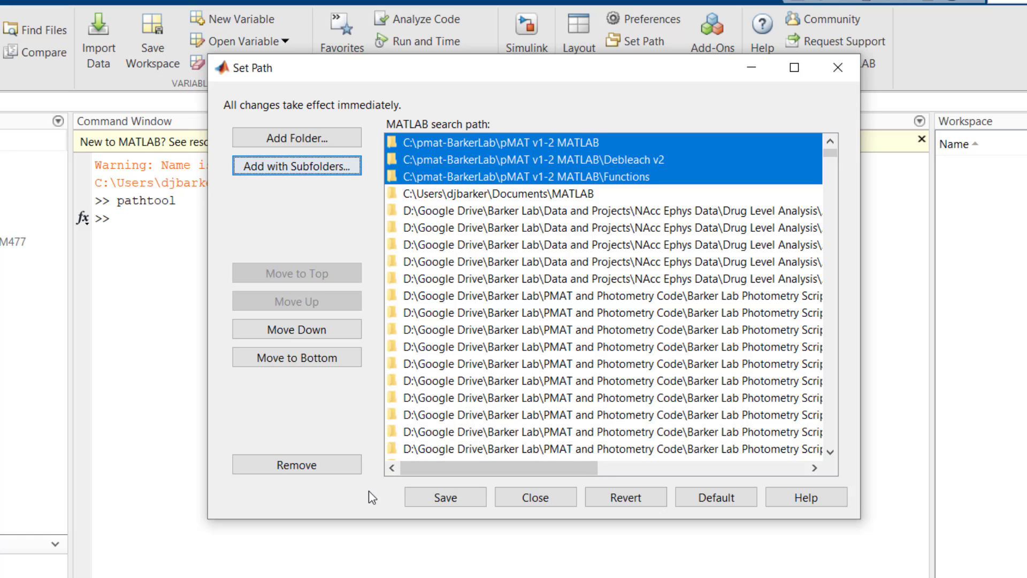
click(454, 497)
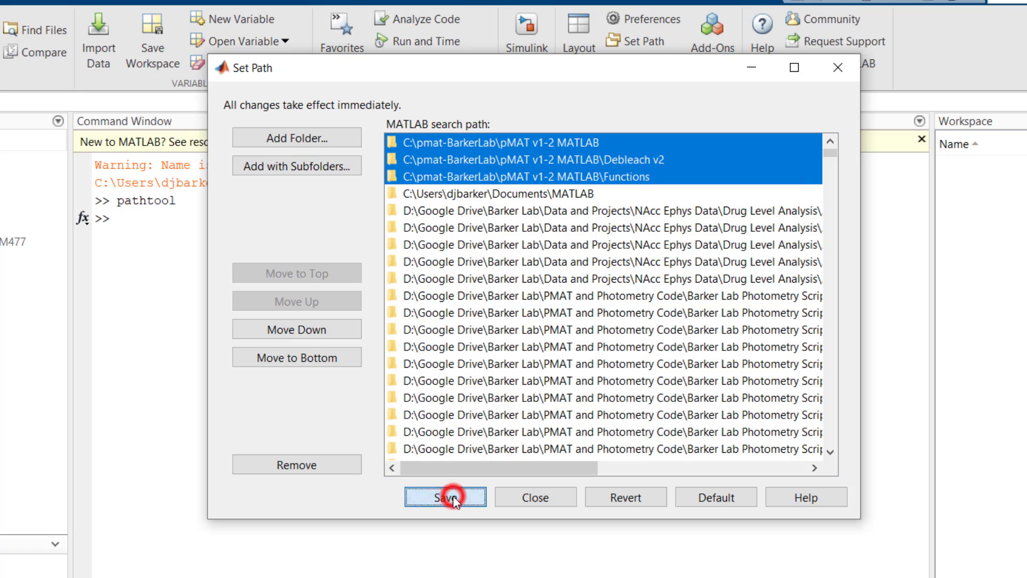
click(536, 498)
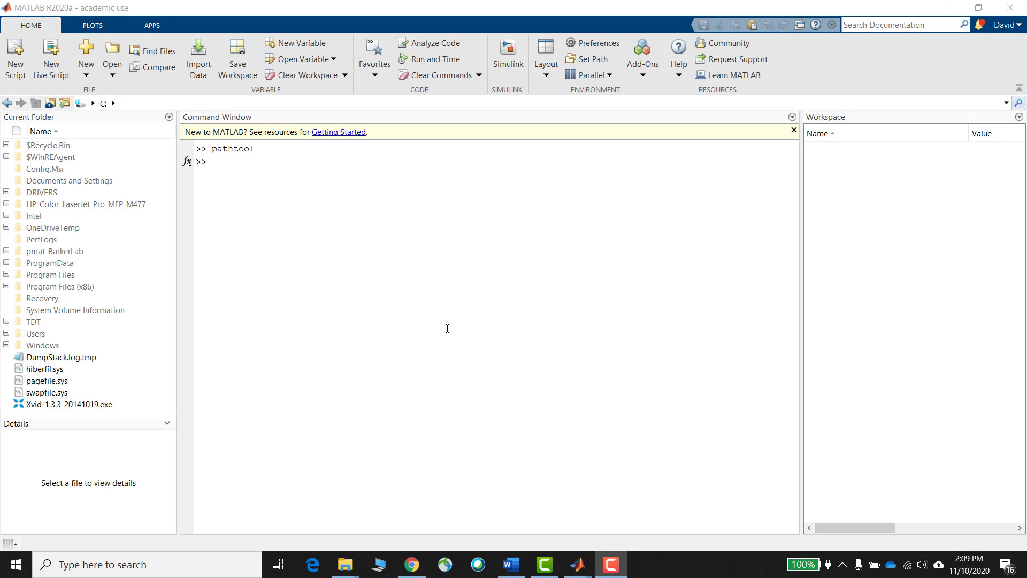
Launch the pMAT interface by running the pmat command in the Command Window
click(264, 165)
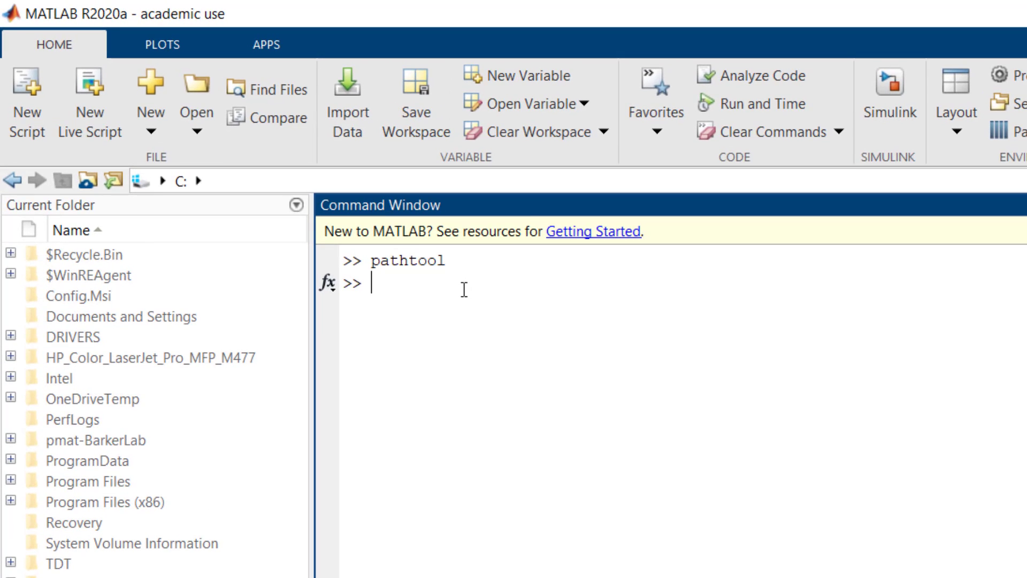
text(pmat)
key(Return)
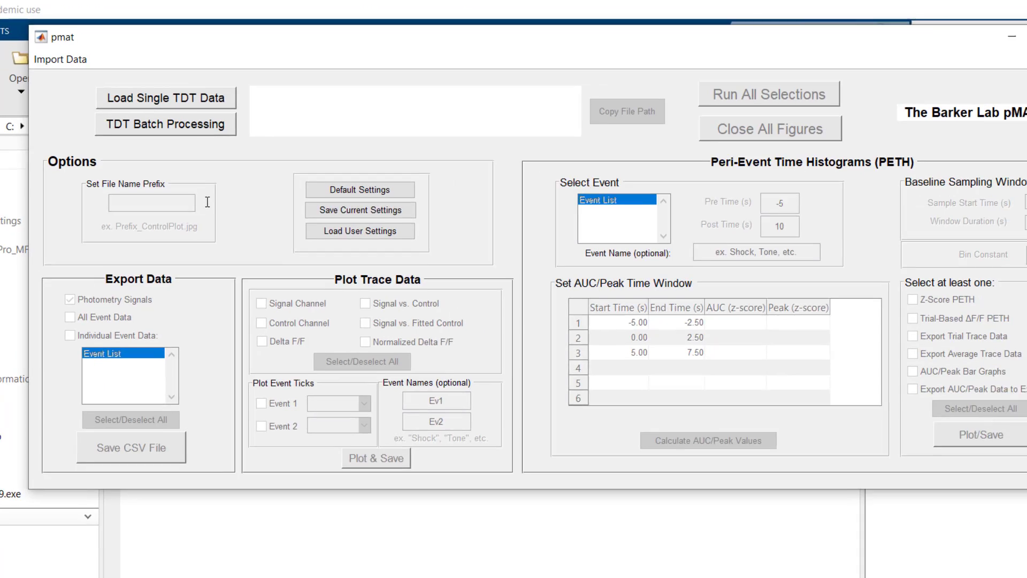